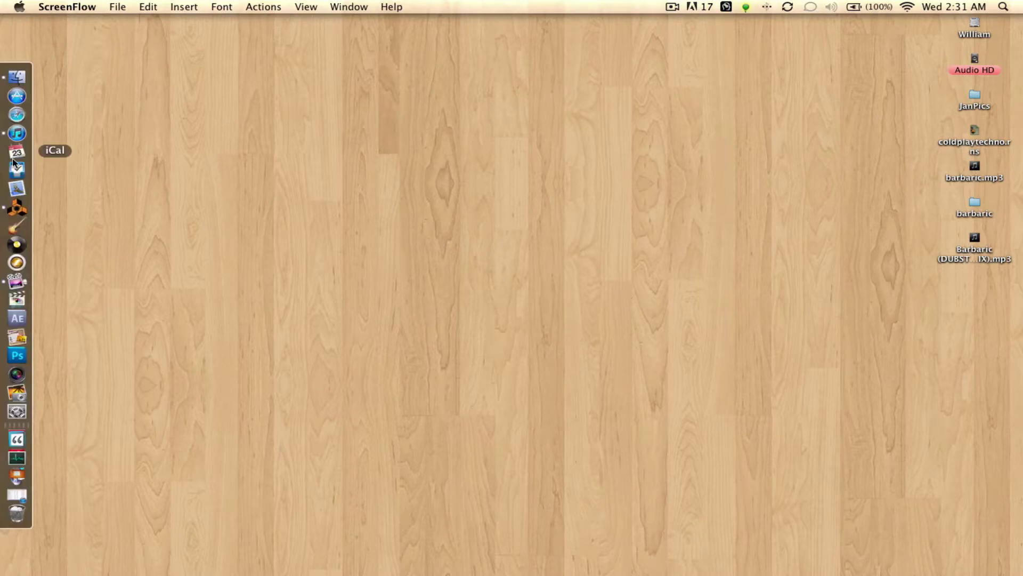
- Audition the soloed wobble track in barbaricdubstep.rns with the sequencer maximized, then unsolo and restore the layout
click(12, 207)
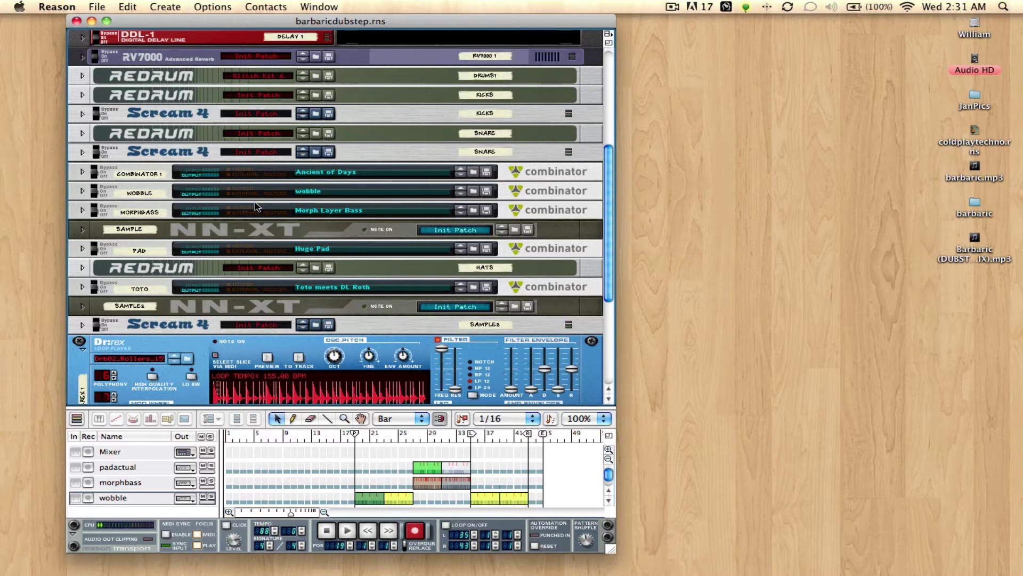
click(608, 33)
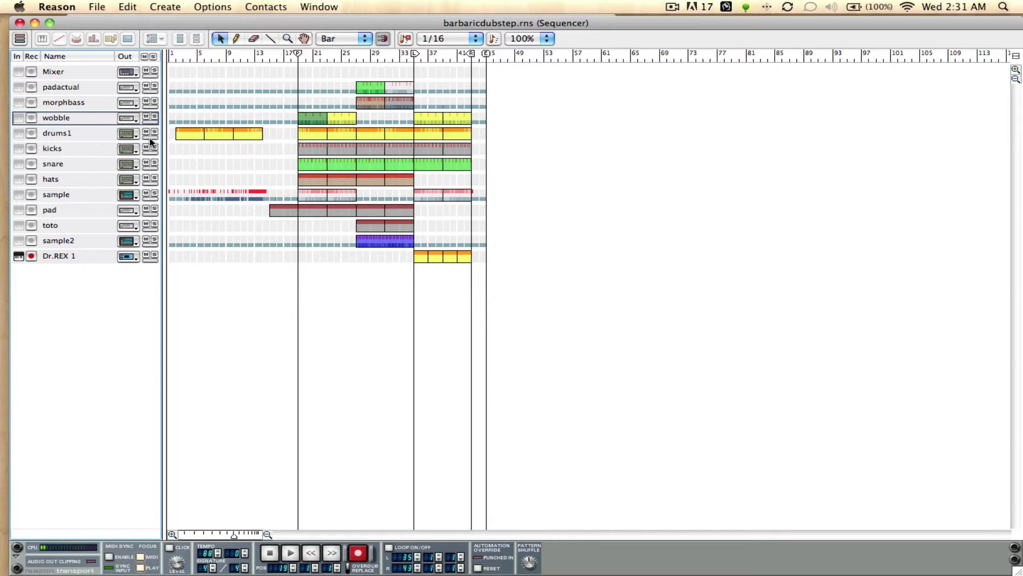
click(154, 118)
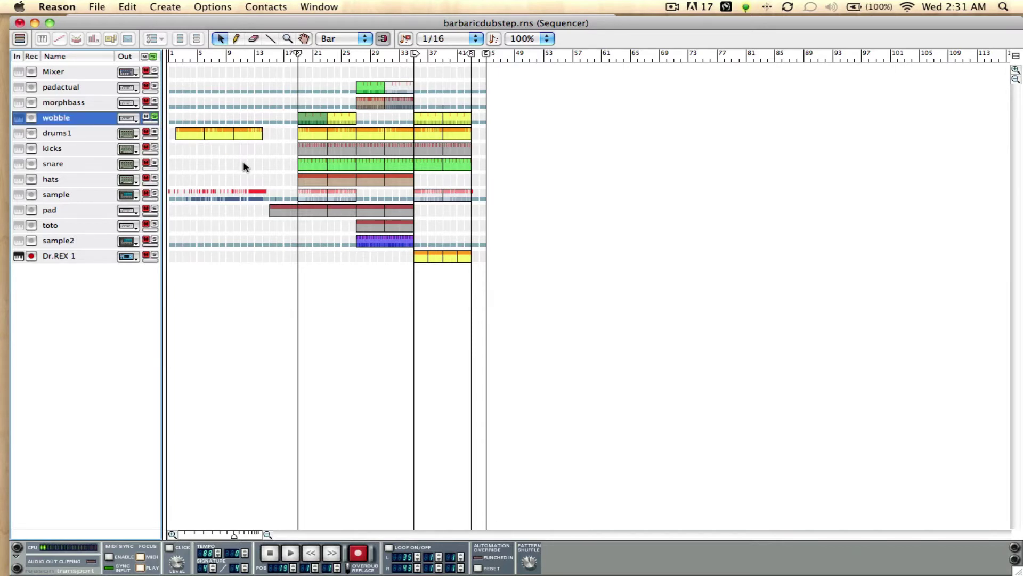
key(space)
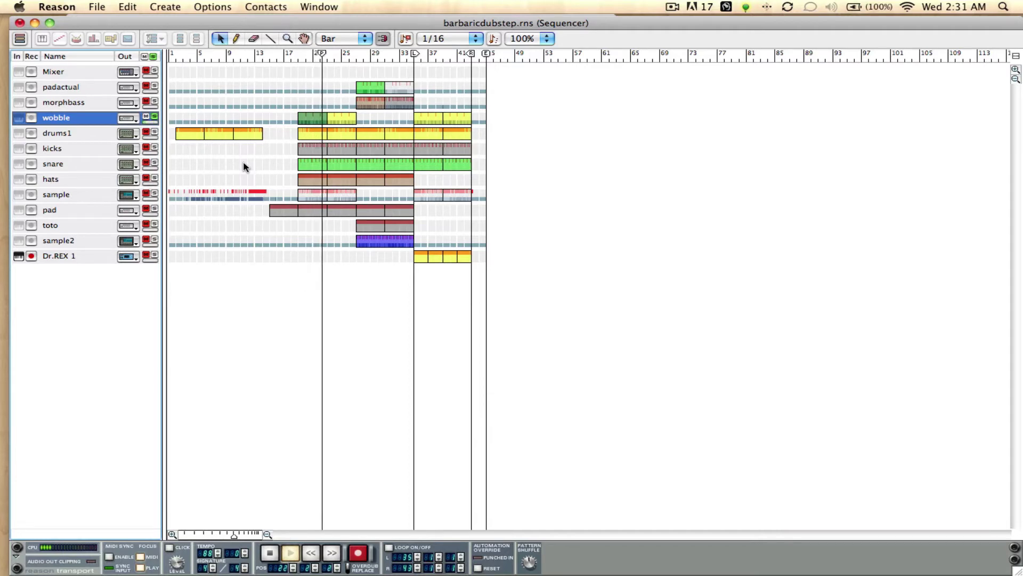
key(space)
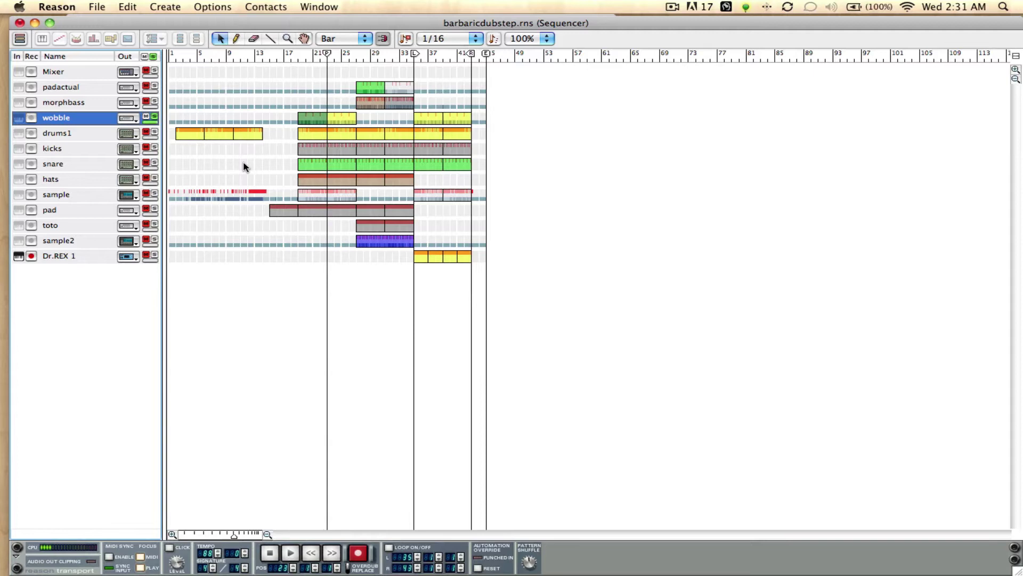
click(154, 116)
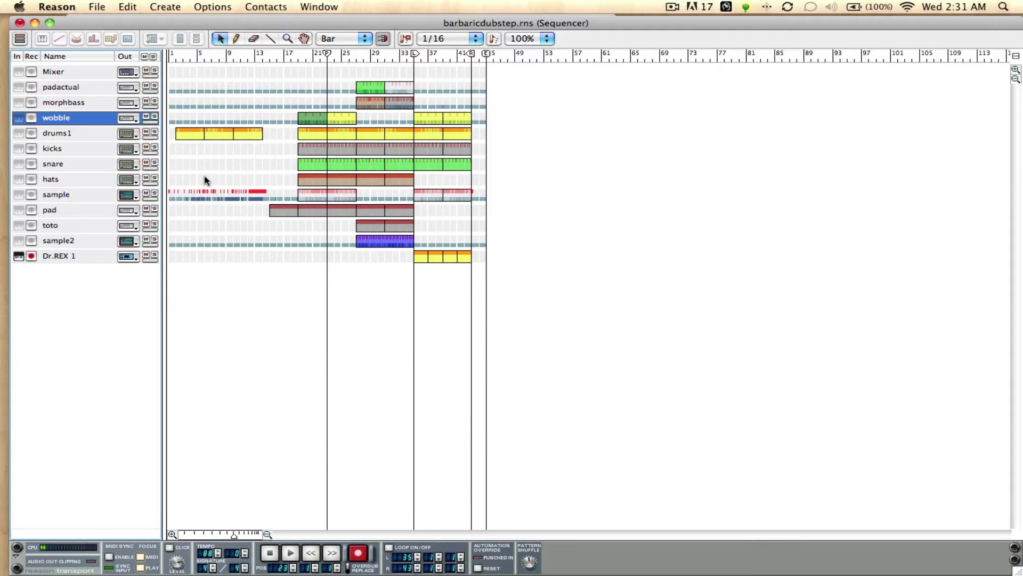
click(20, 23)
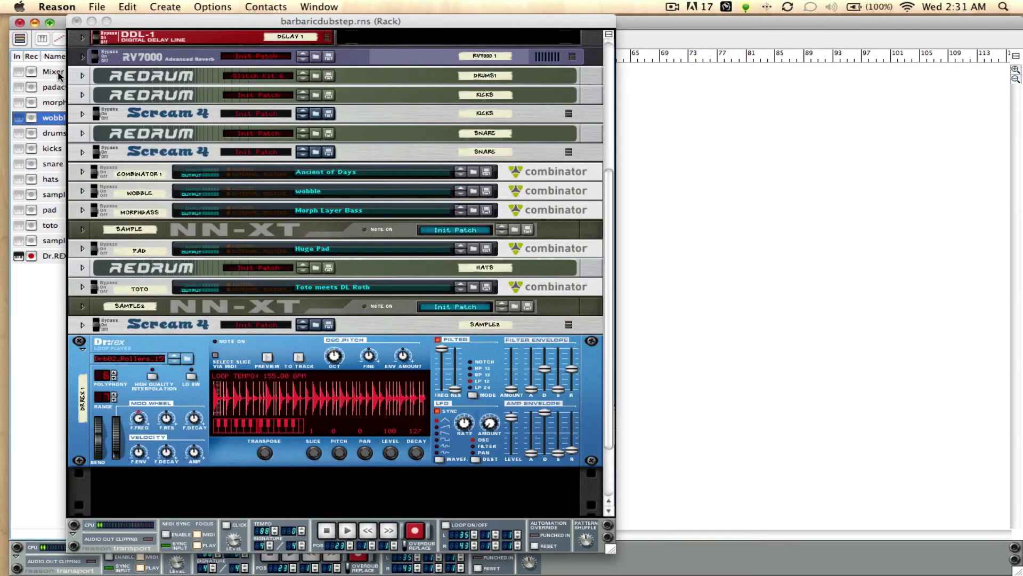
- Save barbaricdubstep.rns and start a new empty song, untitled 2
drag(119, 22, 116, 22)
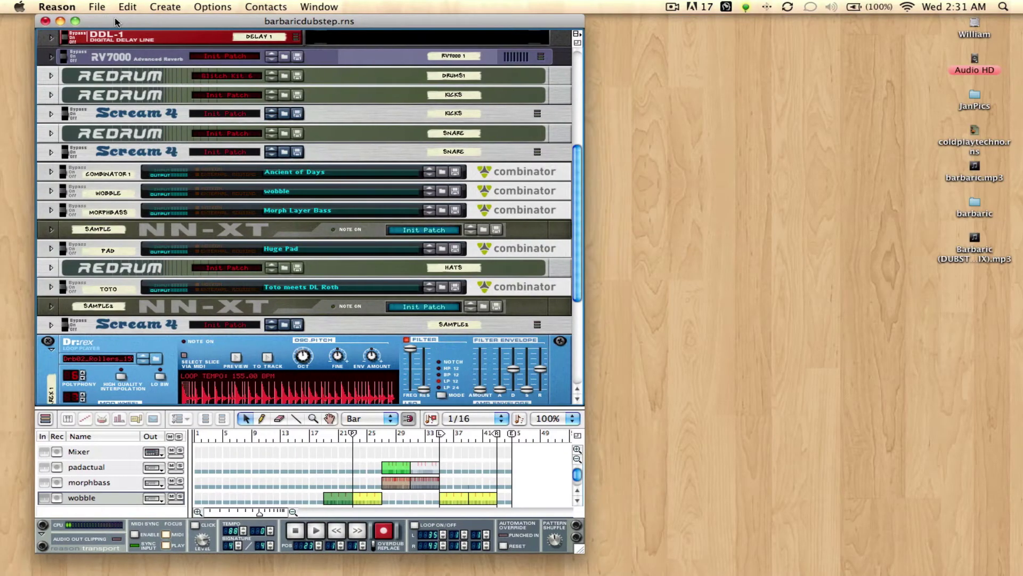
key(super)
key(super+s)
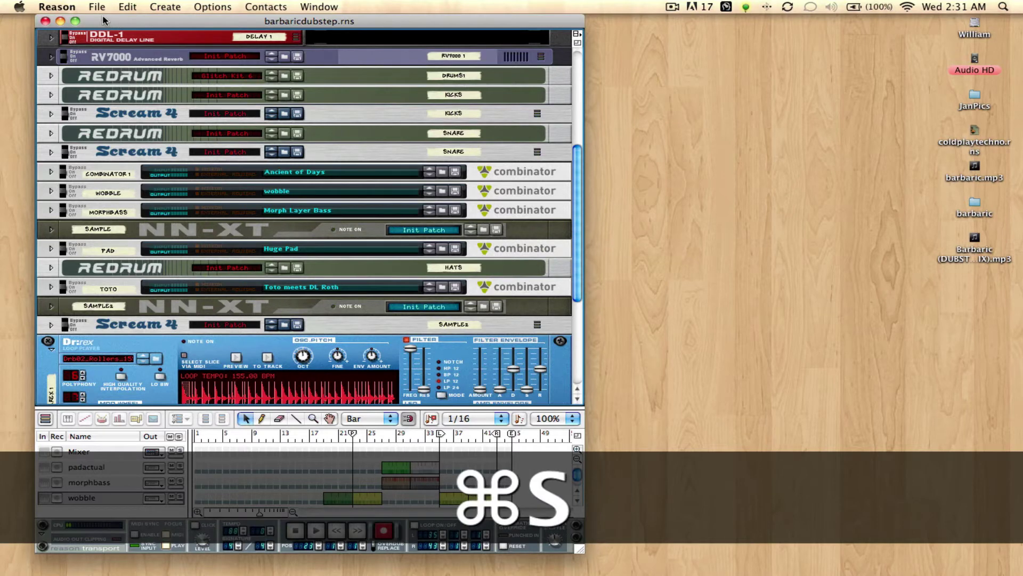
click(108, 8)
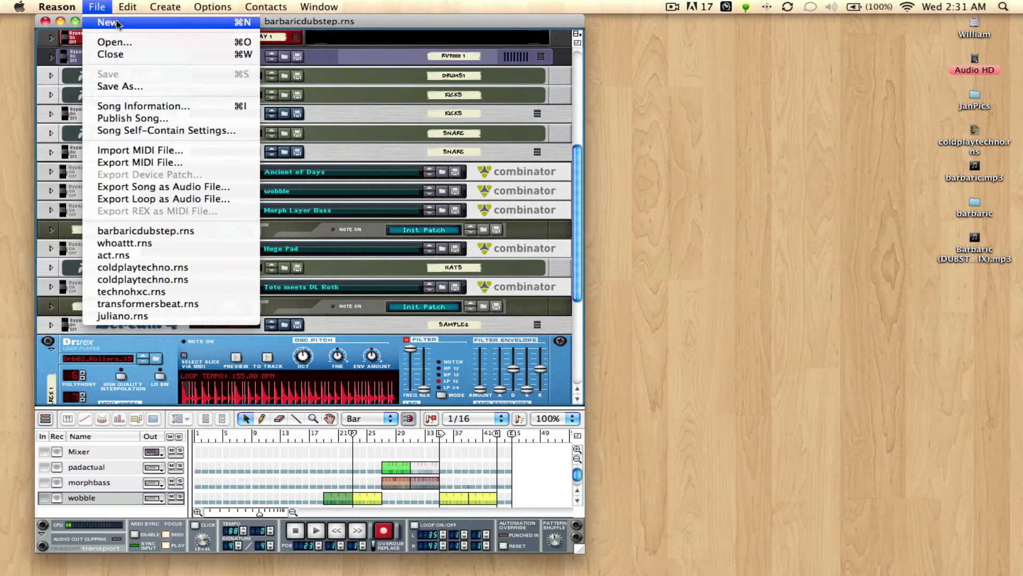
click(118, 25)
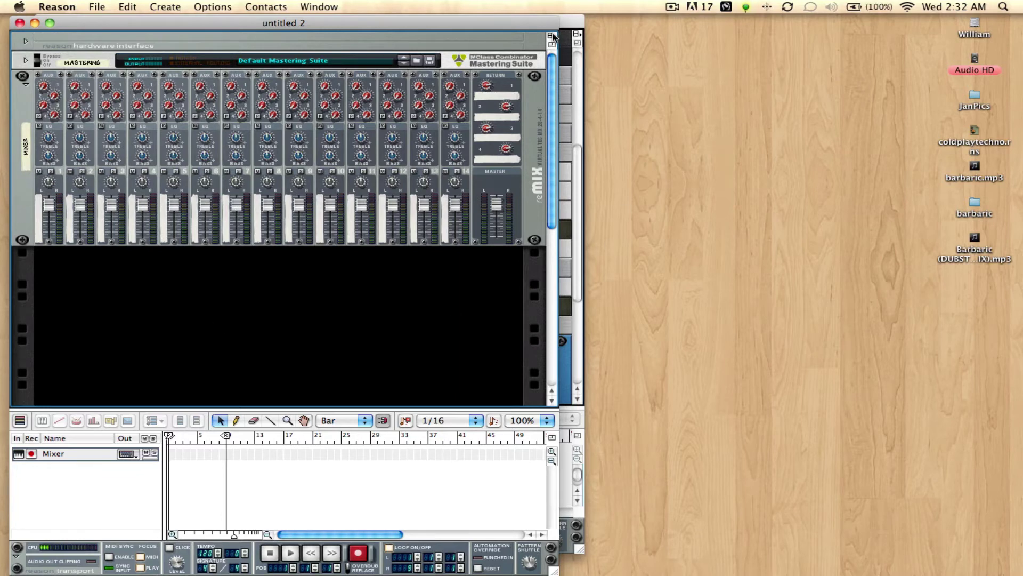
- Add a SubTractor Analog Synthesizer to the untitled 2 rack under the mixer
key(F7)
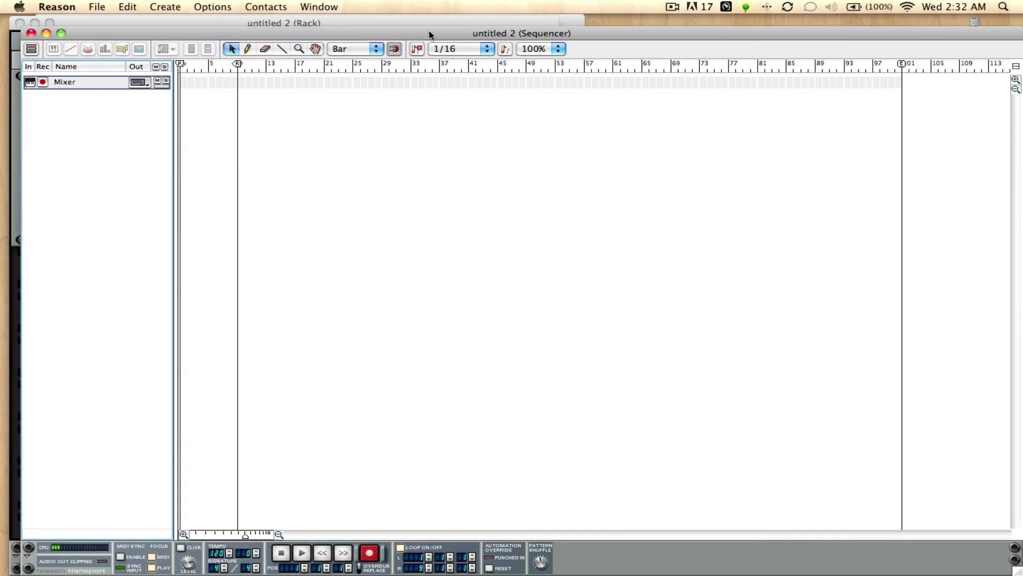
click(308, 27)
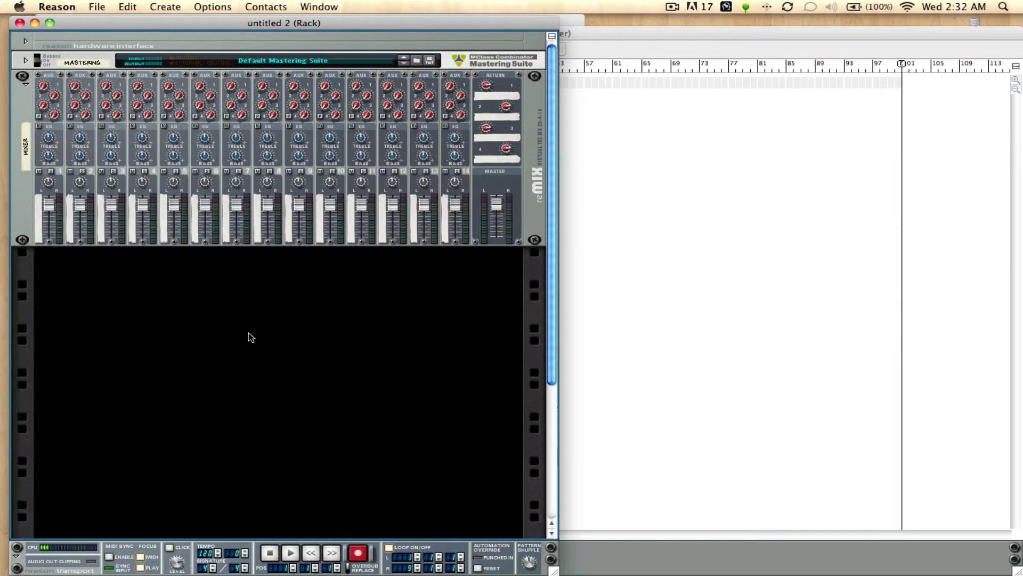
right_click(236, 343)
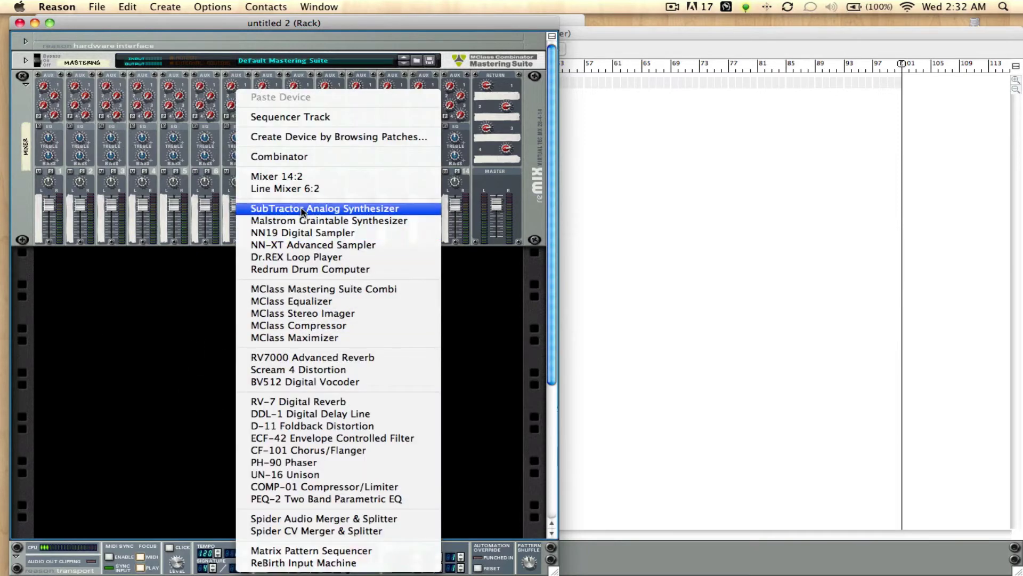
click(245, 208)
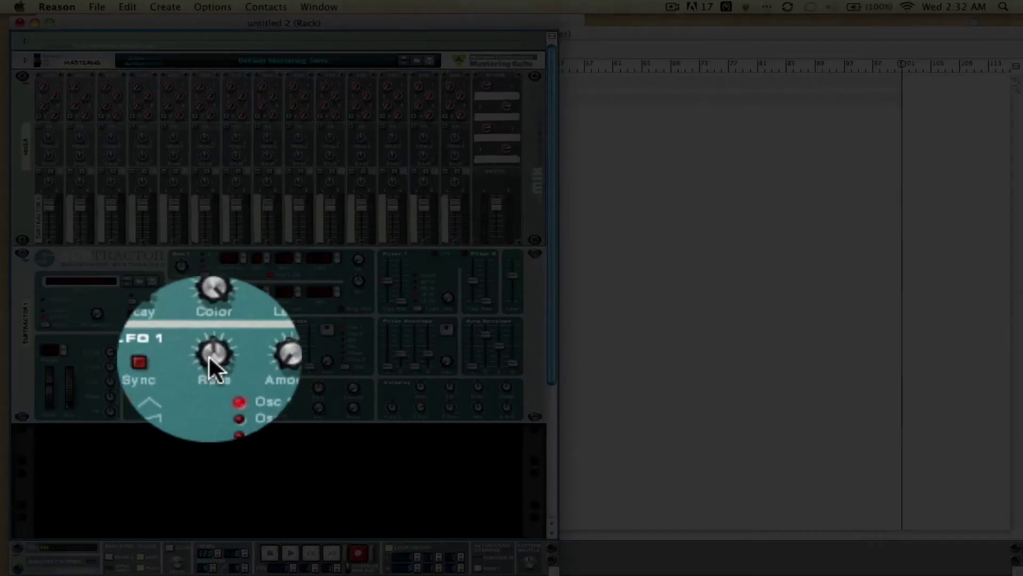
right_click(210, 357)
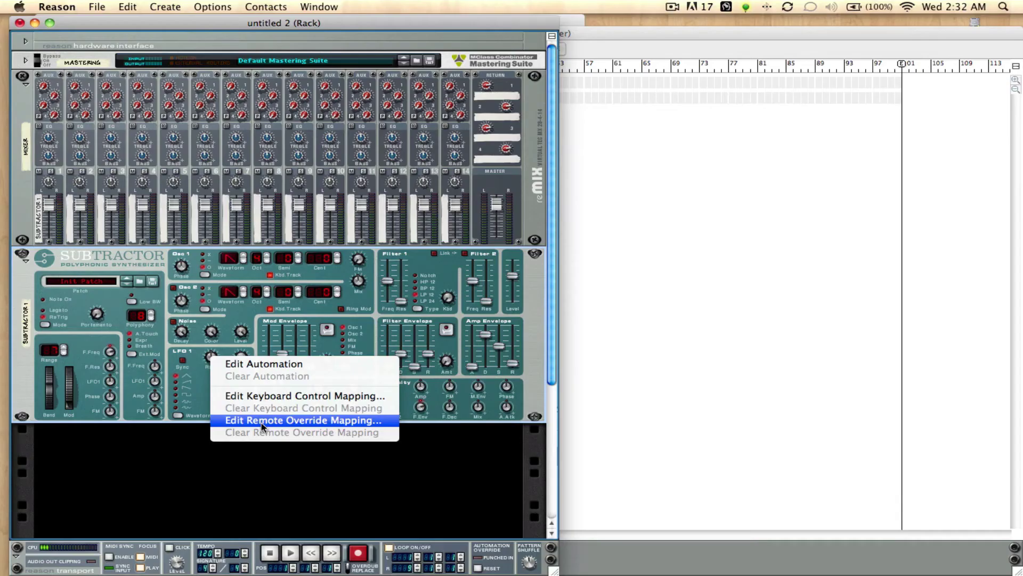
click(361, 482)
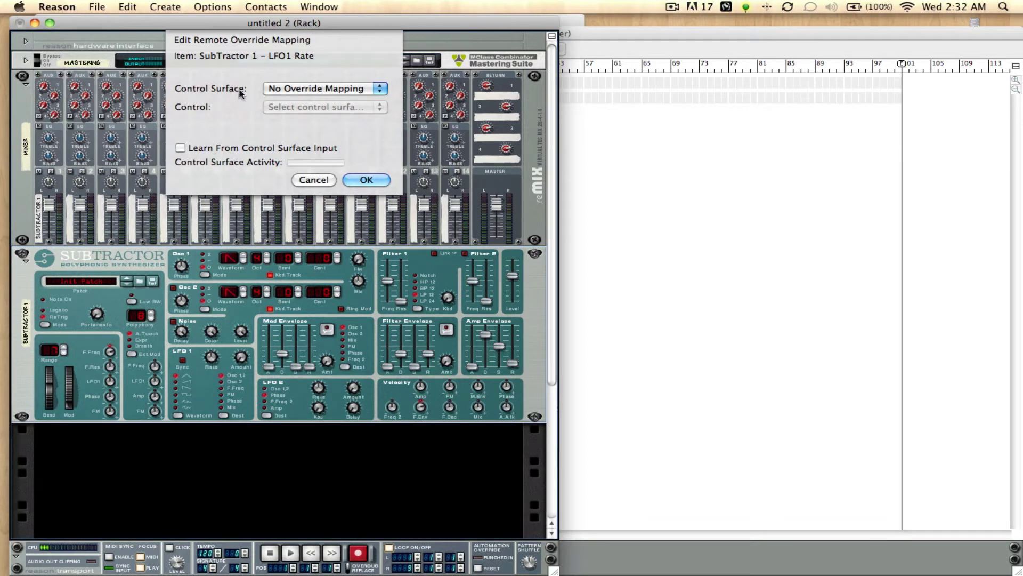
click(272, 89)
click(272, 91)
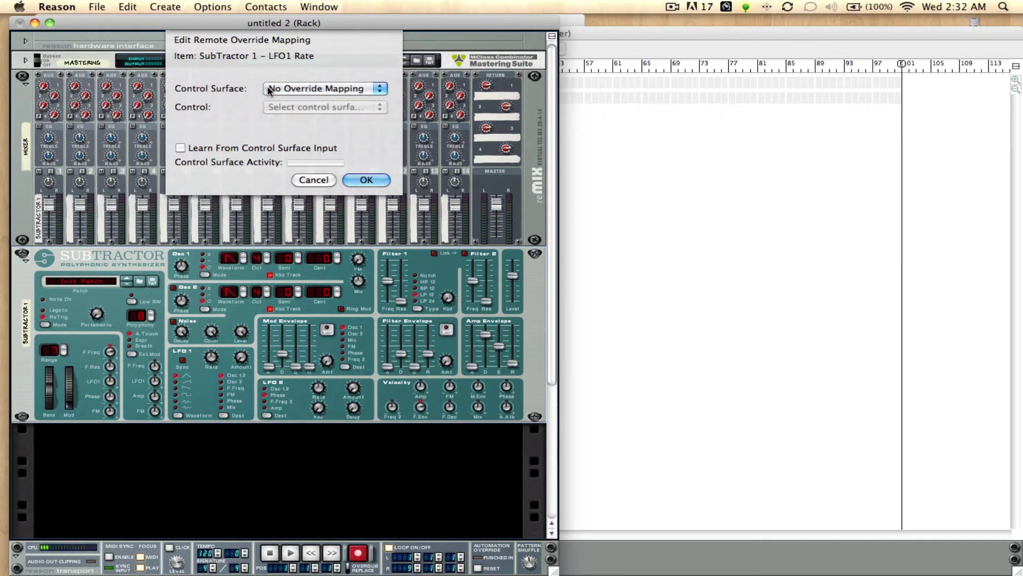
click(283, 86)
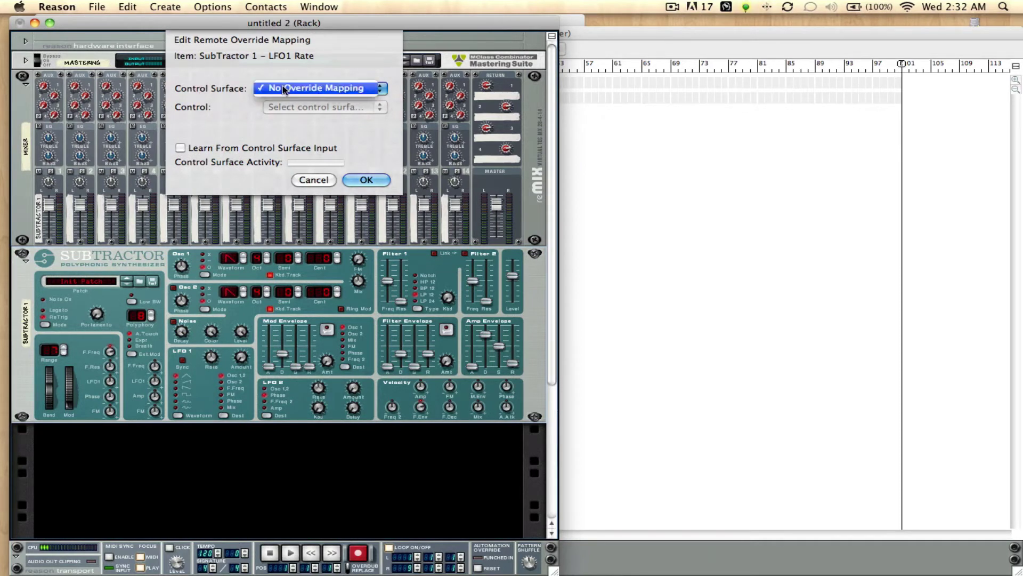
click(309, 104)
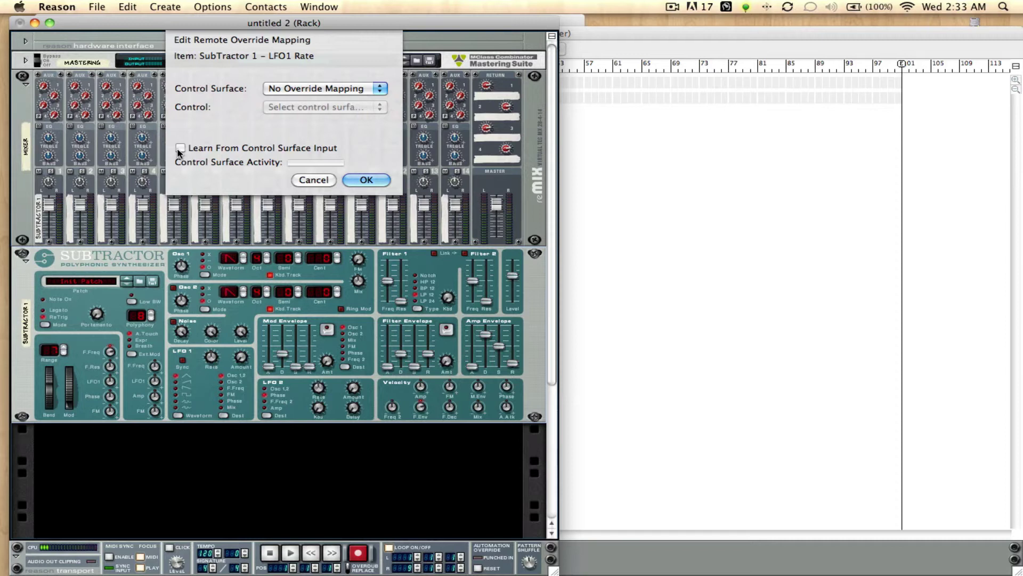
click(373, 179)
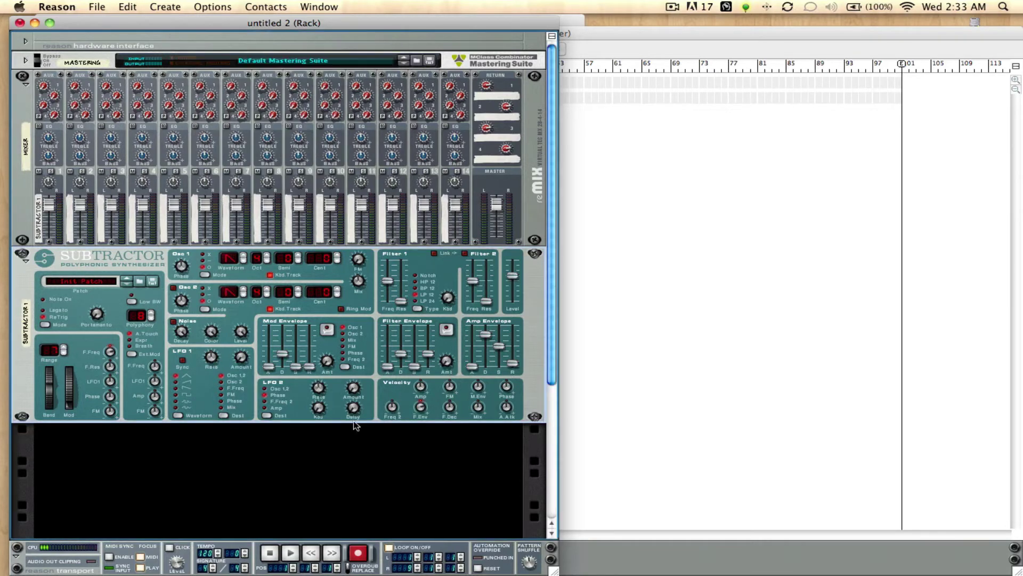
- Raise SubTractor 1's Portamento knob from 0 to about 16
mouse_move(209, 365)
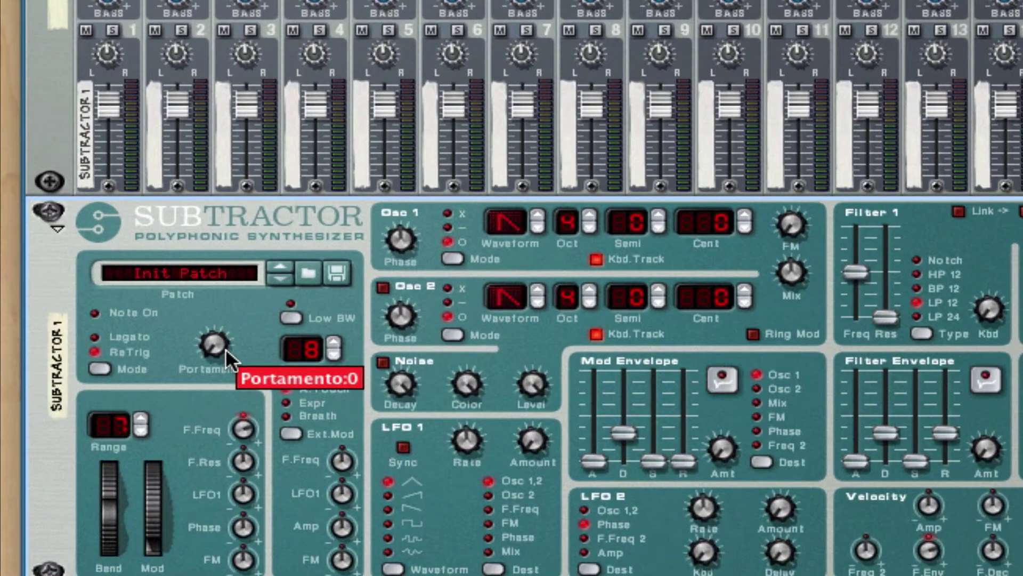
drag(150, 331, 150, 328)
drag(213, 346, 213, 344)
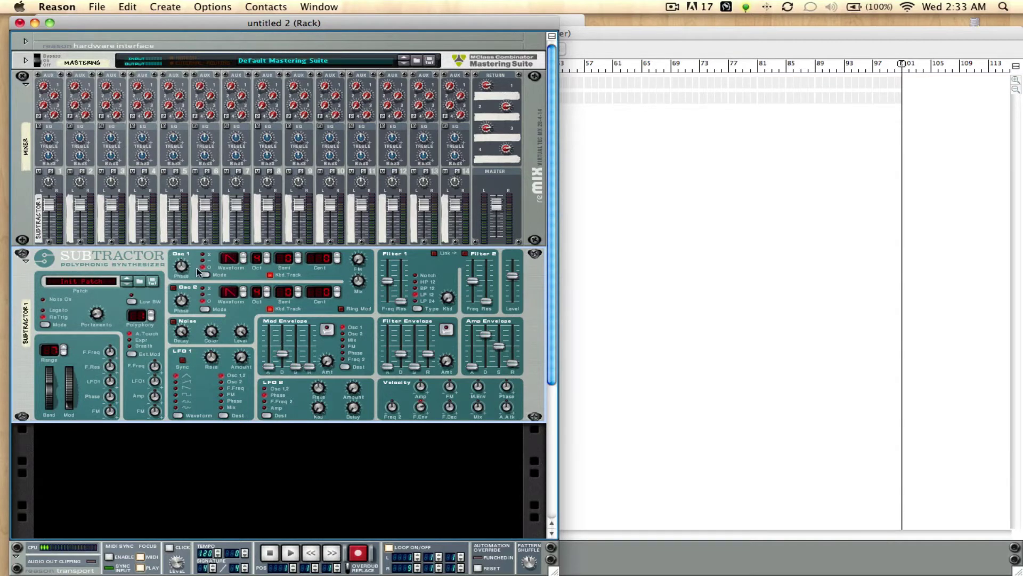
- Turn on Oscillator 2 with a square waveform and move Oscillator 1 off sawtooth
click(175, 288)
click(243, 257)
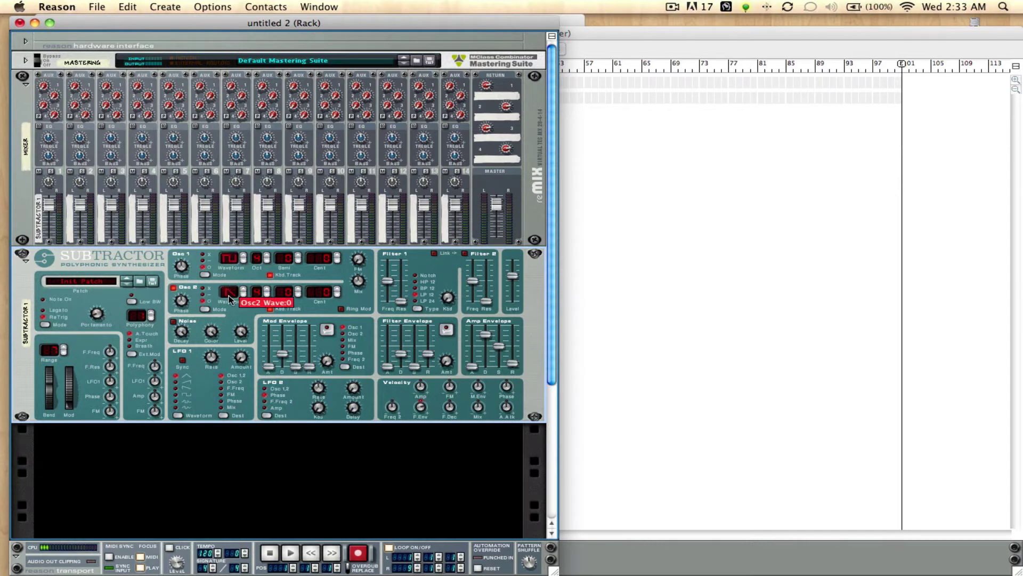
click(244, 288)
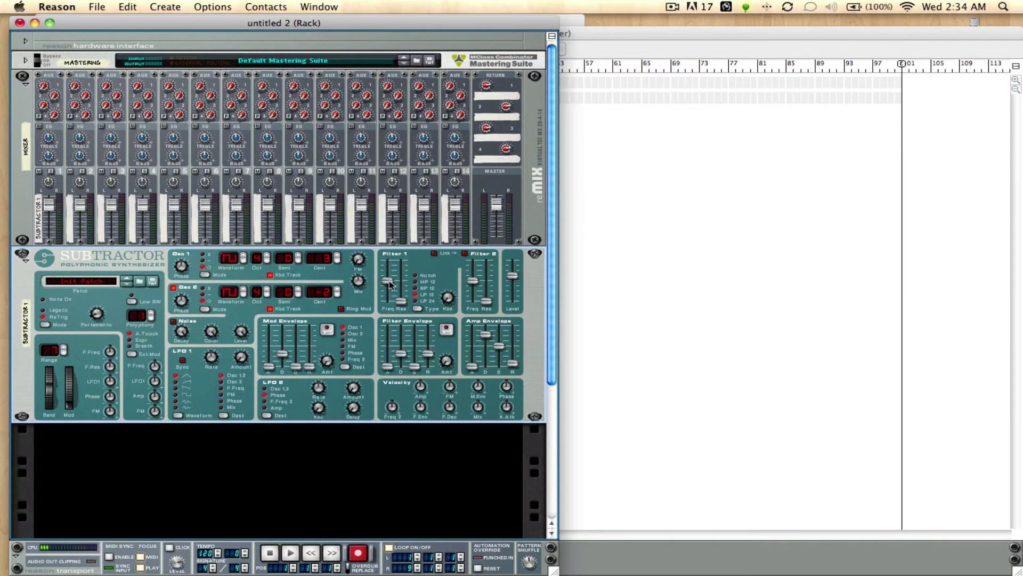
- Fold SubTractor 1 into a thin strip and add a Combinator below it
mouse_move(388, 286)
click(24, 261)
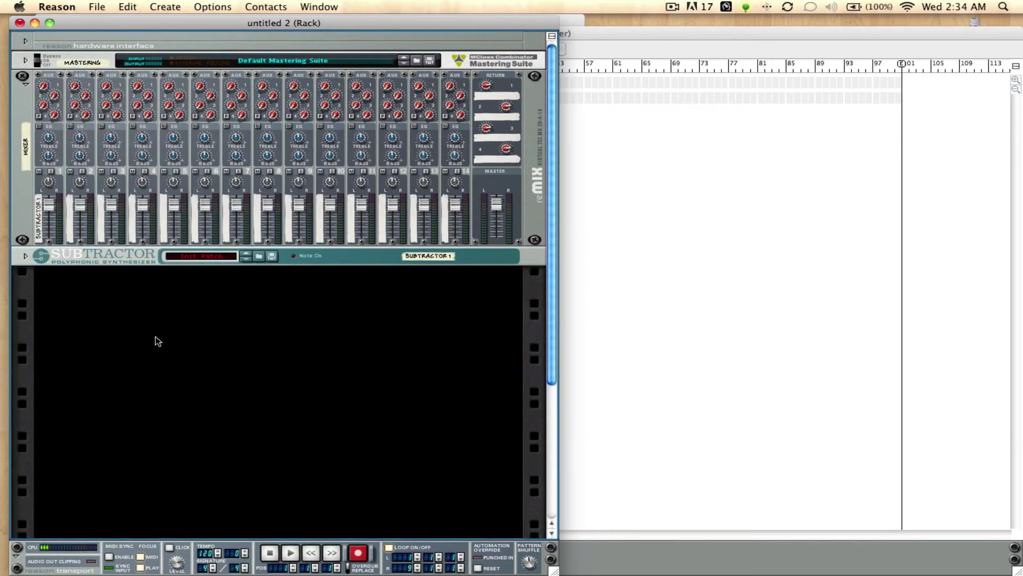
right_click(116, 345)
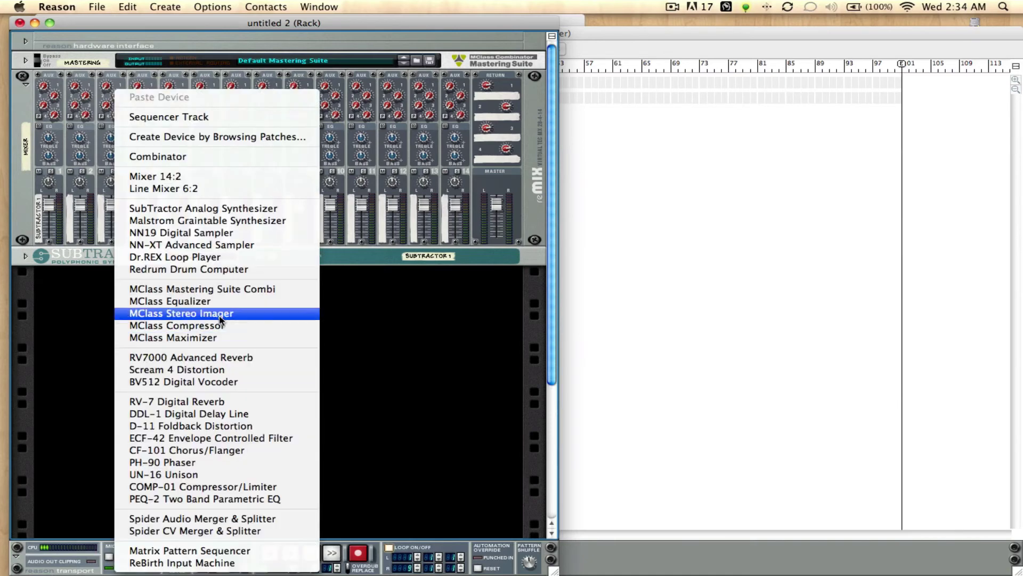
click(203, 160)
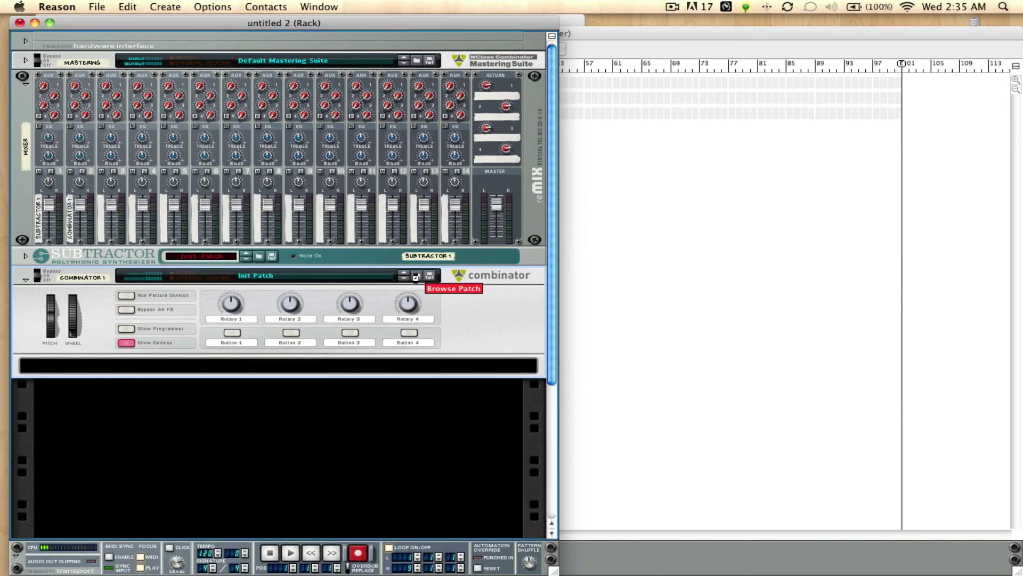
- Load the wobble.cmb patch from Audio HD into the Combinator
click(320, 281)
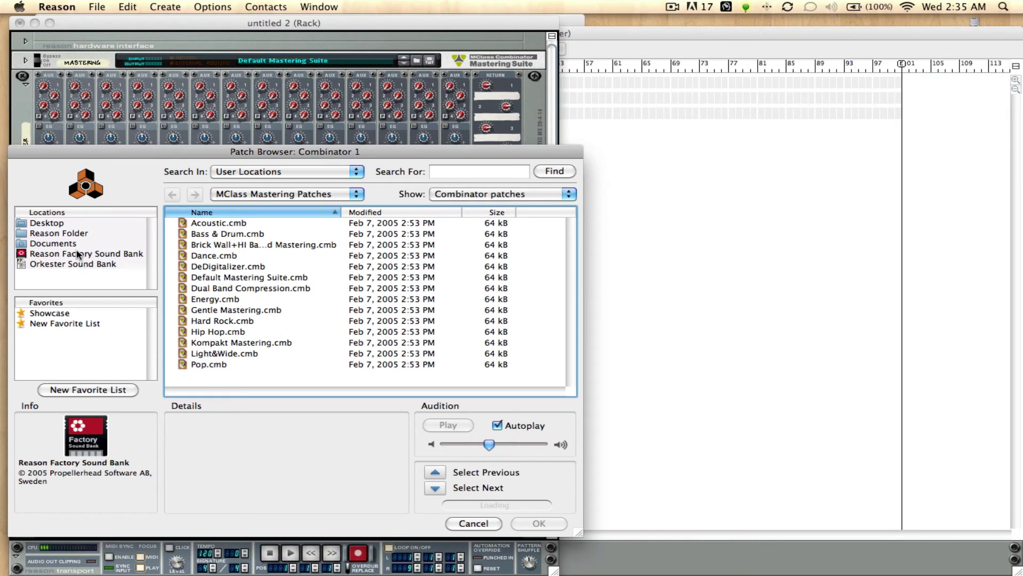
click(251, 196)
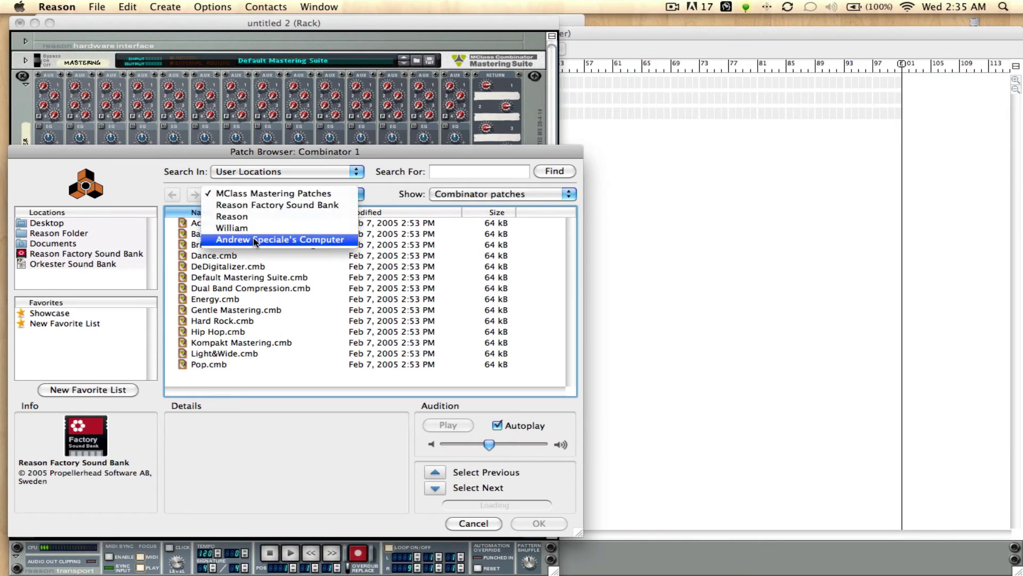
click(246, 240)
click(224, 223)
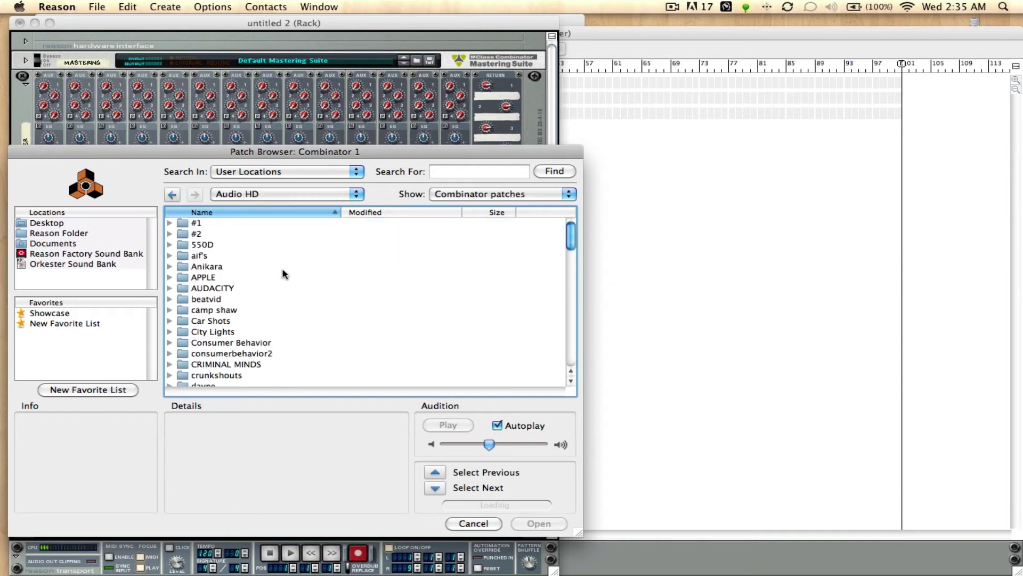
key(w)
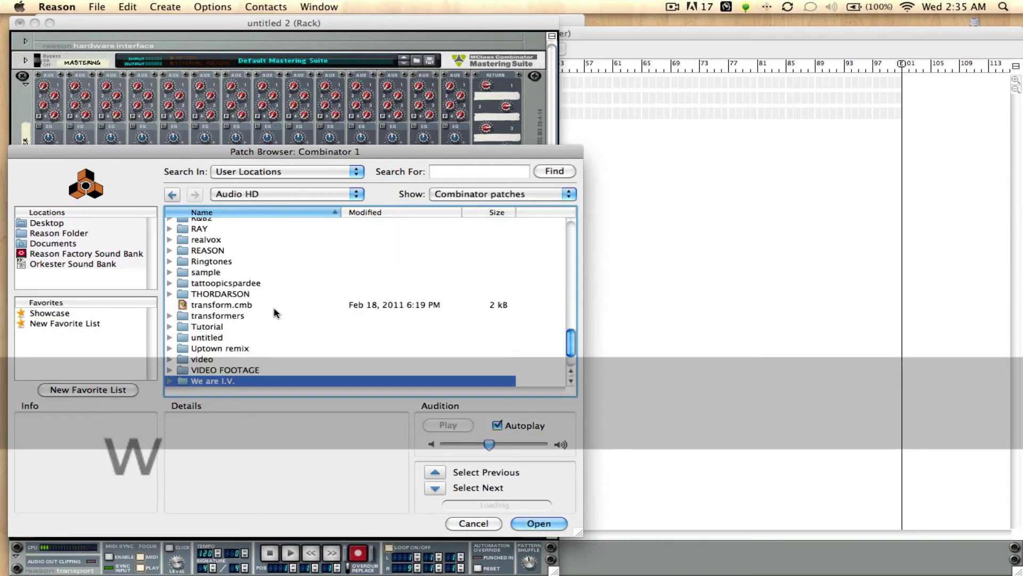
key(Down)
key(Down)
key(Down)
key(Down)
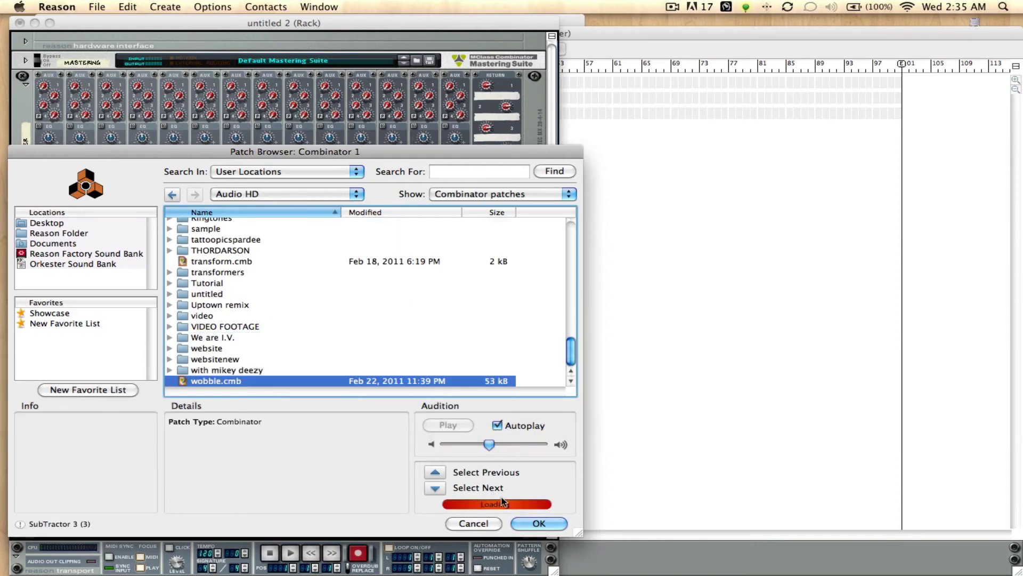
click(540, 522)
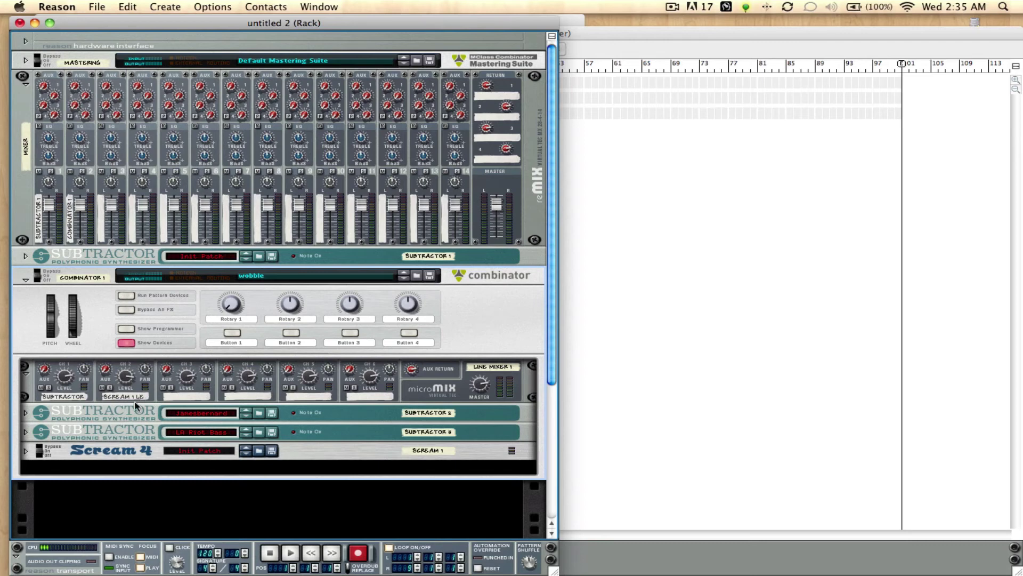
- Unfold the Combinator's first SubTractor and briefly expand then refold SubTractor 1
click(25, 412)
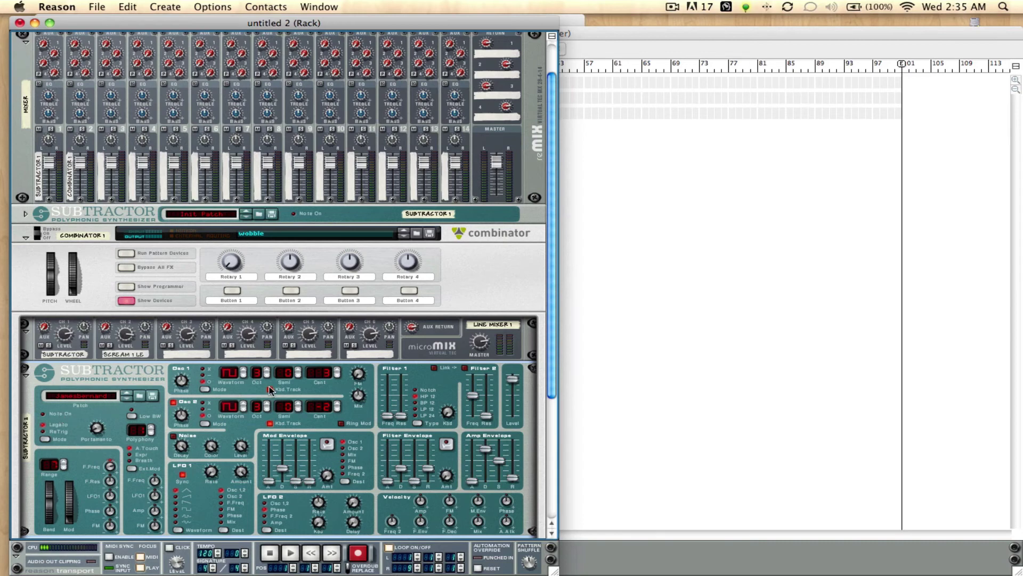
click(25, 213)
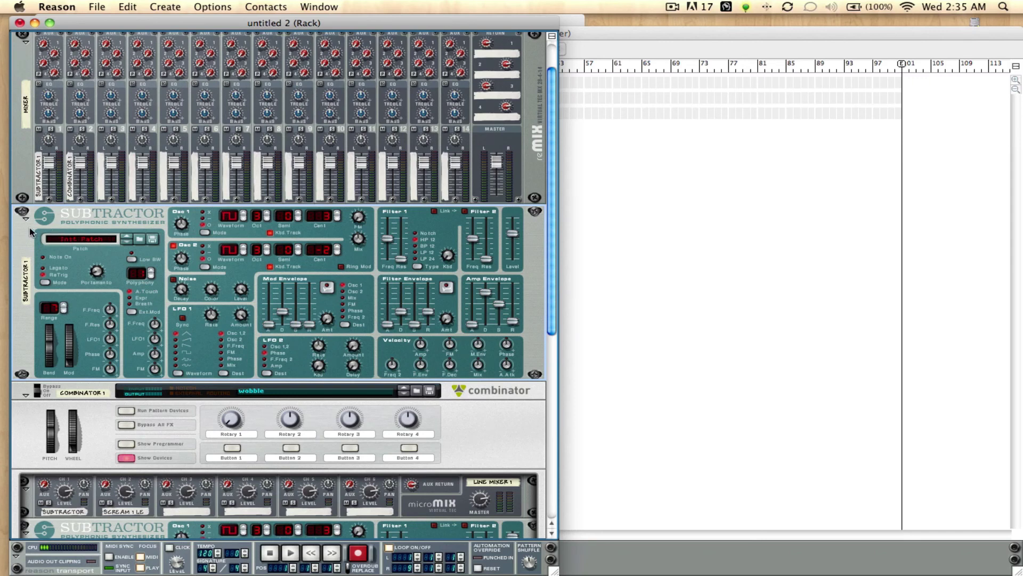
click(25, 216)
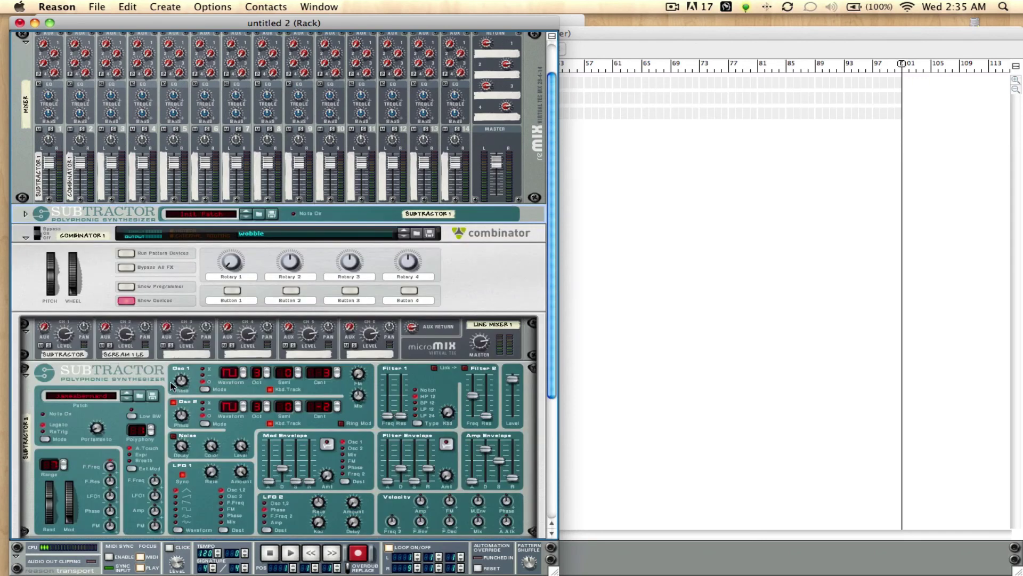
- Unfold the LA Riot Bass SubTractor, and unfold then refold the Scream 4
scroll(94, 373, down, 5)
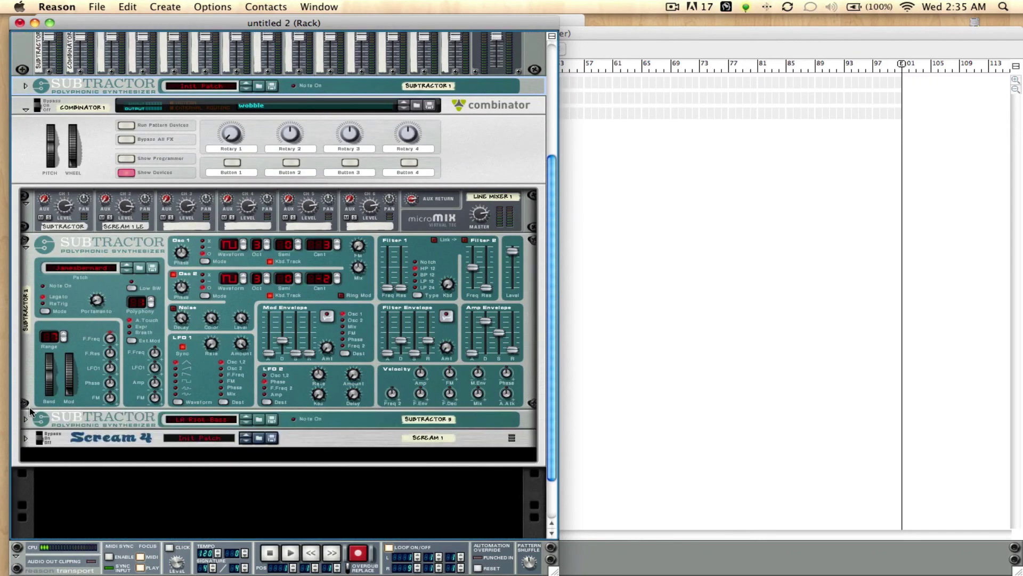
click(26, 422)
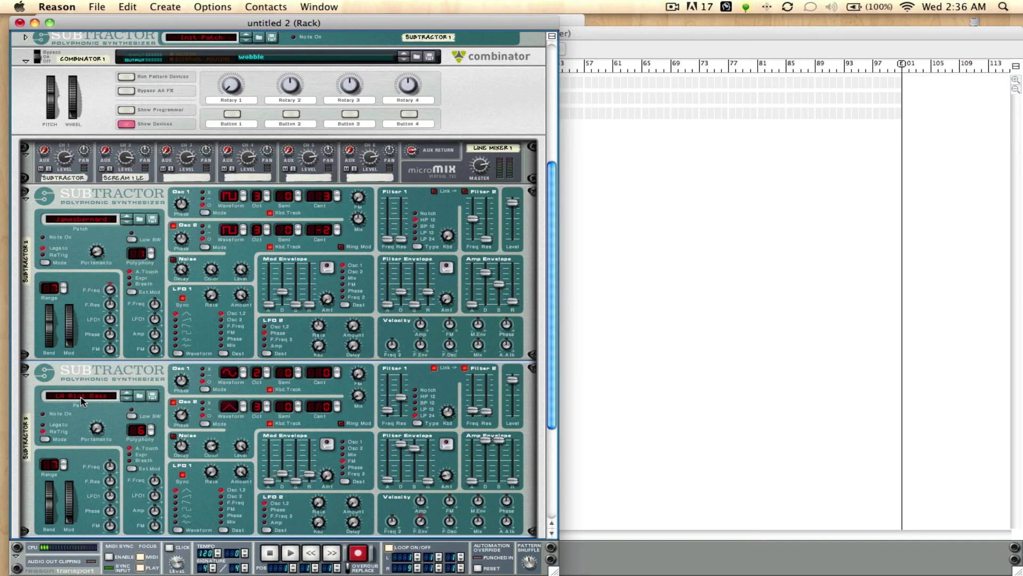
scroll(69, 363, up, 3)
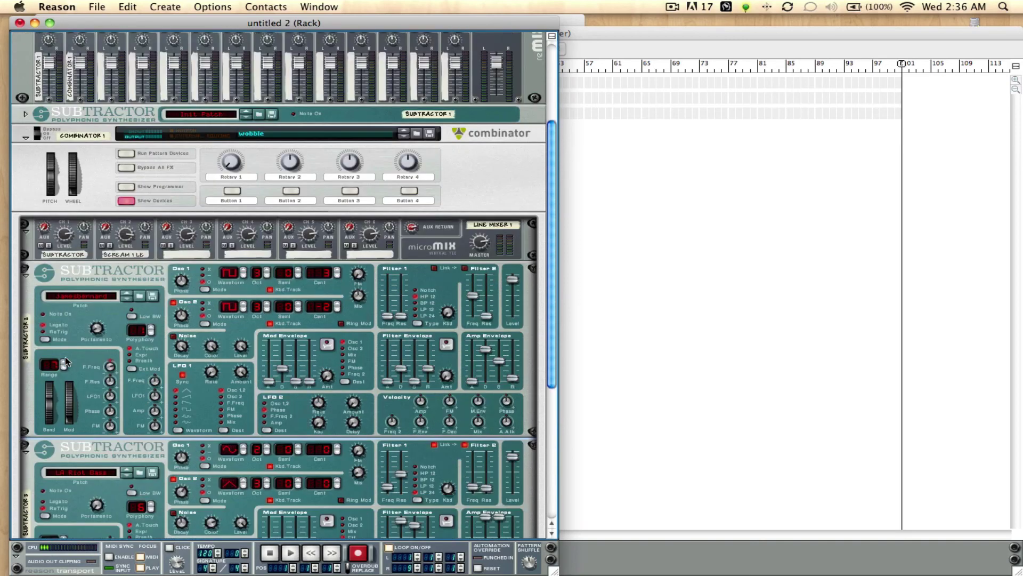
scroll(67, 379, down, 10)
click(26, 382)
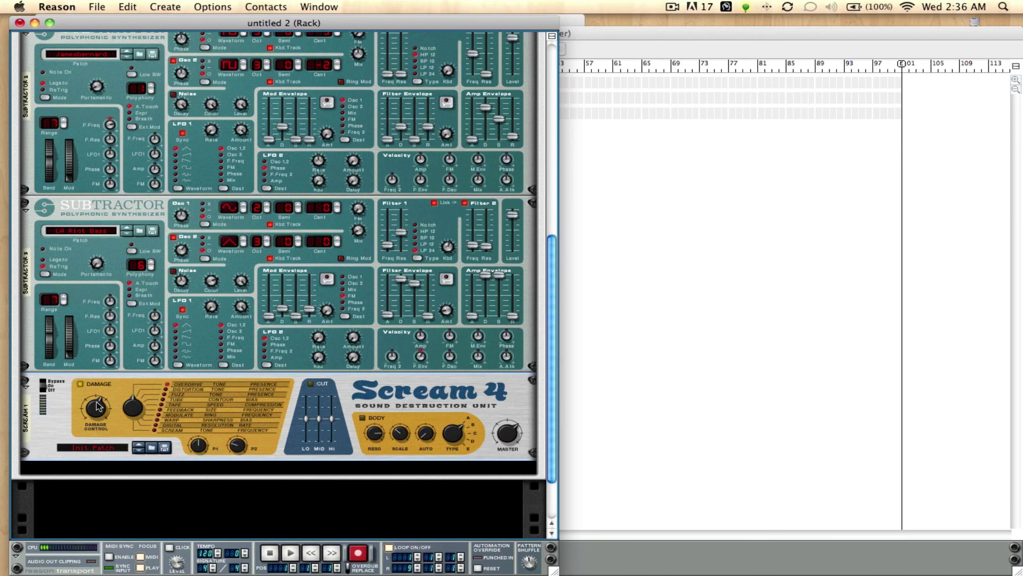
click(25, 387)
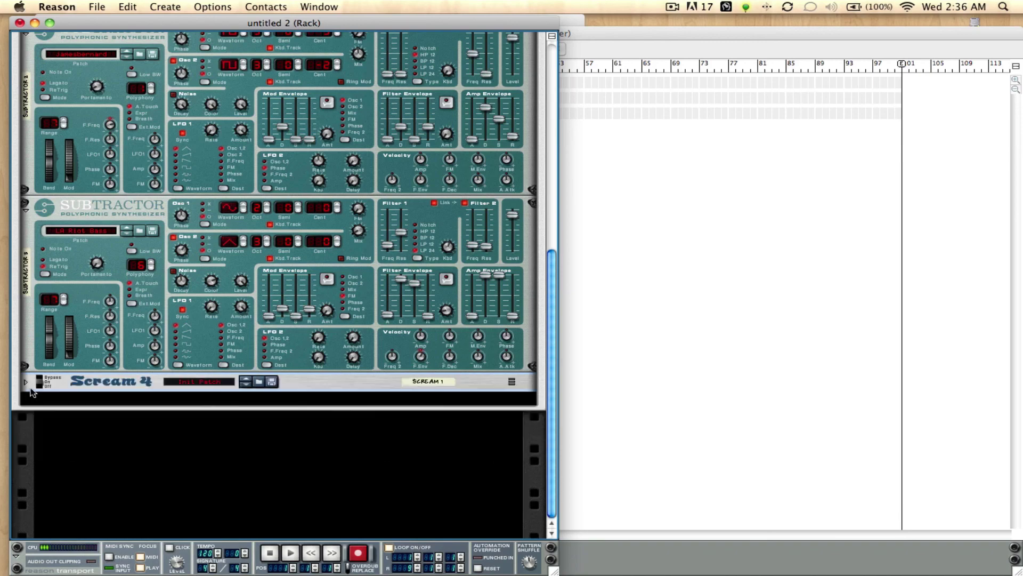
- Collapse Combinator 1 with the wobble patch into a compact strip under SubTractor 1
scroll(44, 298, up, 15)
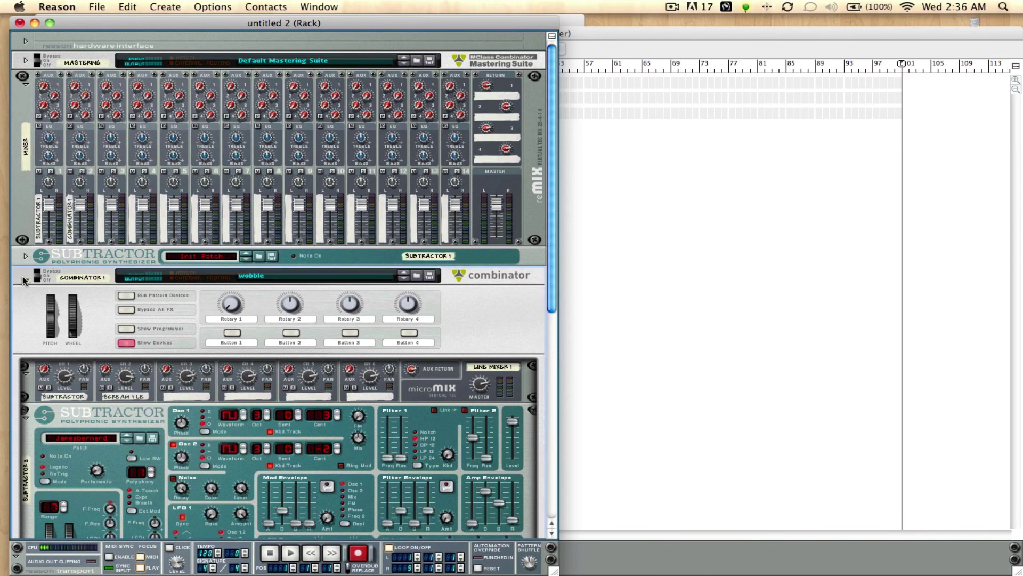
click(25, 278)
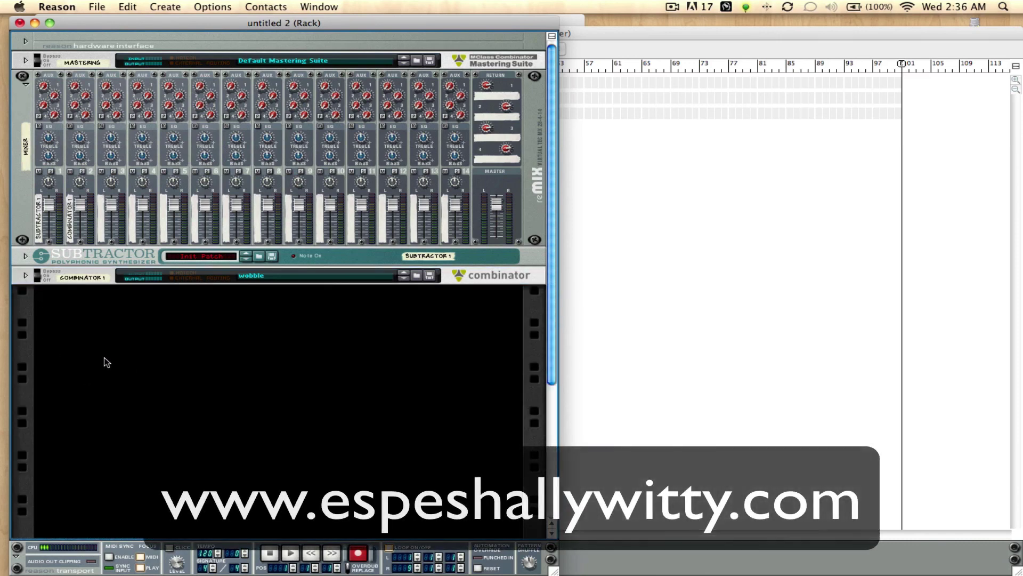